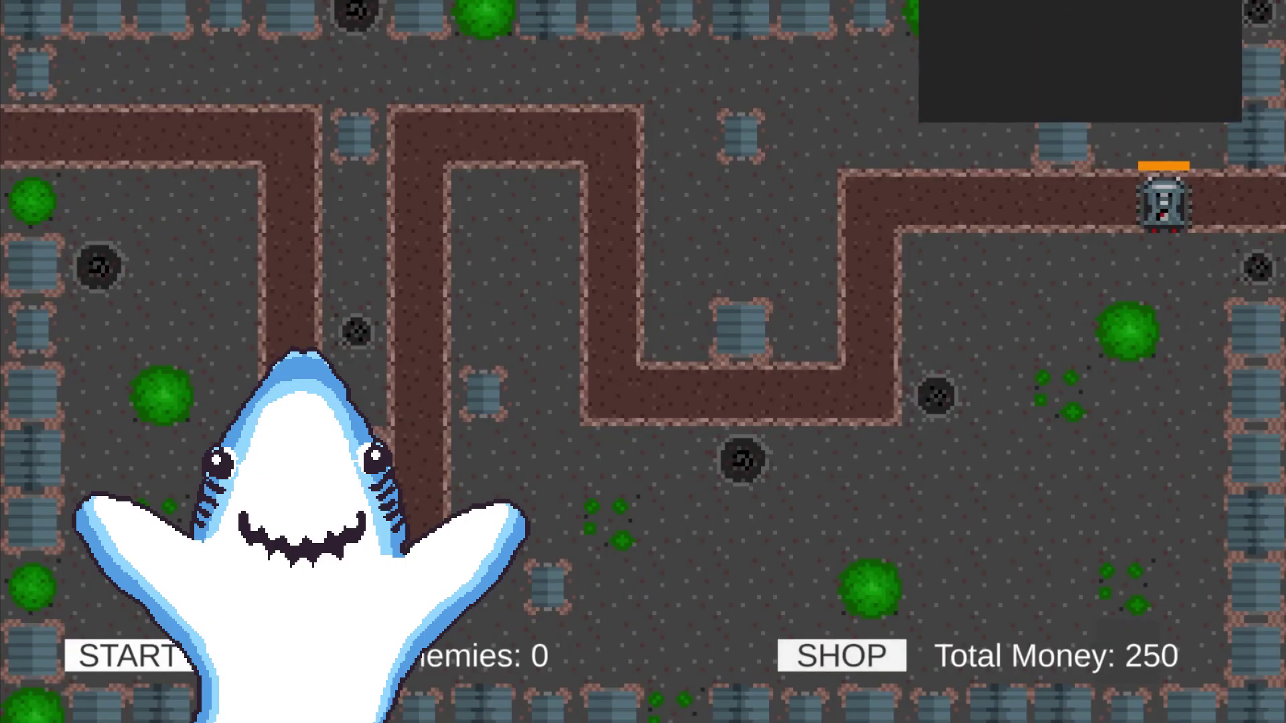
Place two basic turrets and a gatling turret around the path's first bend, close the shop and start the wave.
click(918, 86)
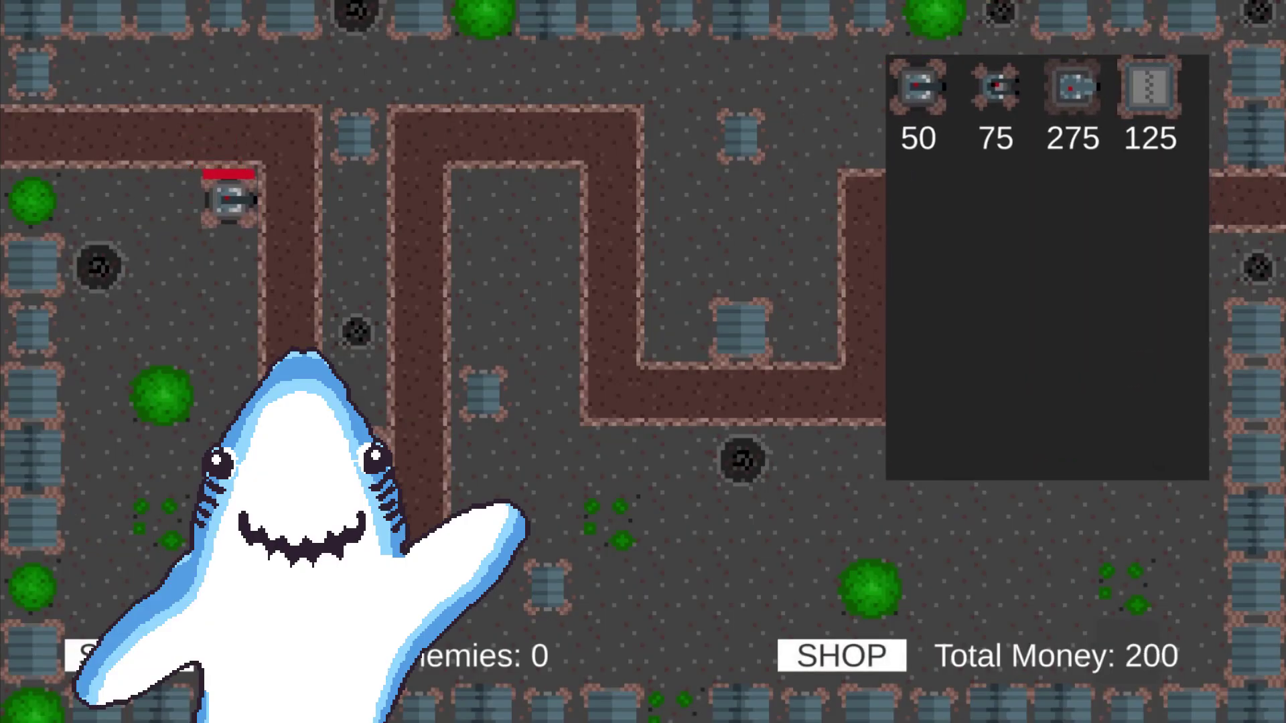
drag(918, 87, 357, 268)
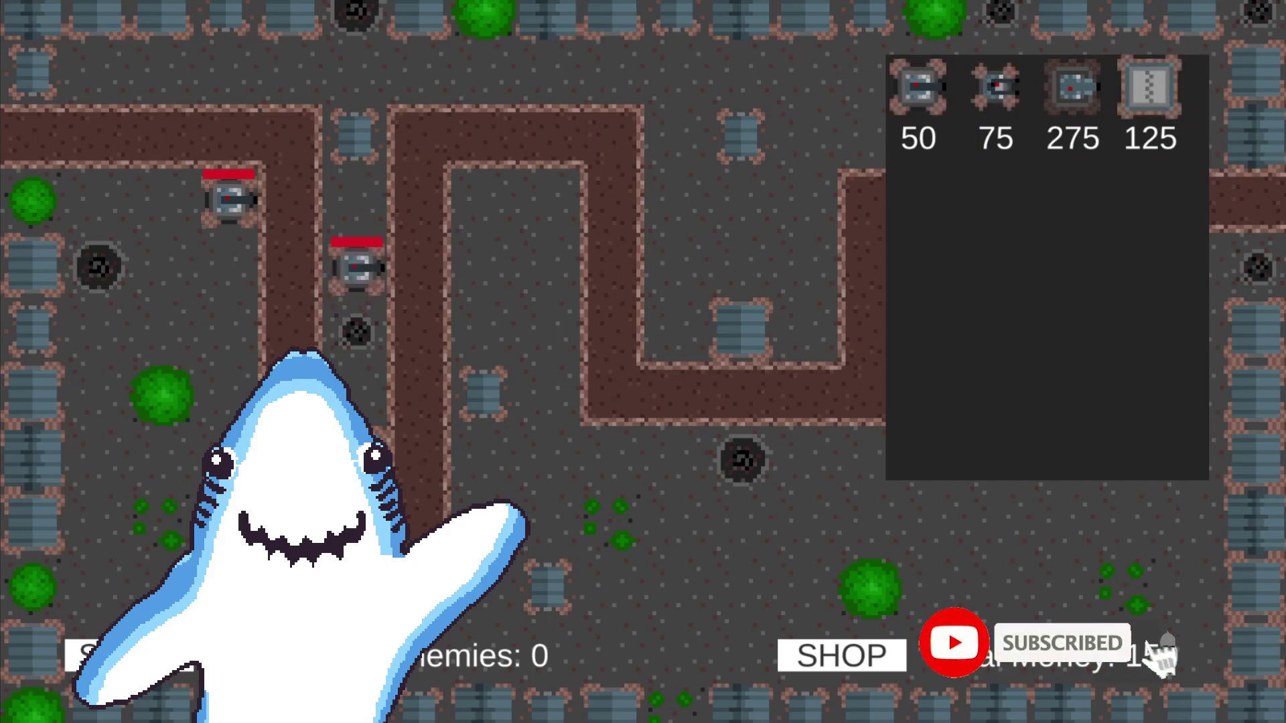
drag(996, 87, 283, 74)
click(841, 655)
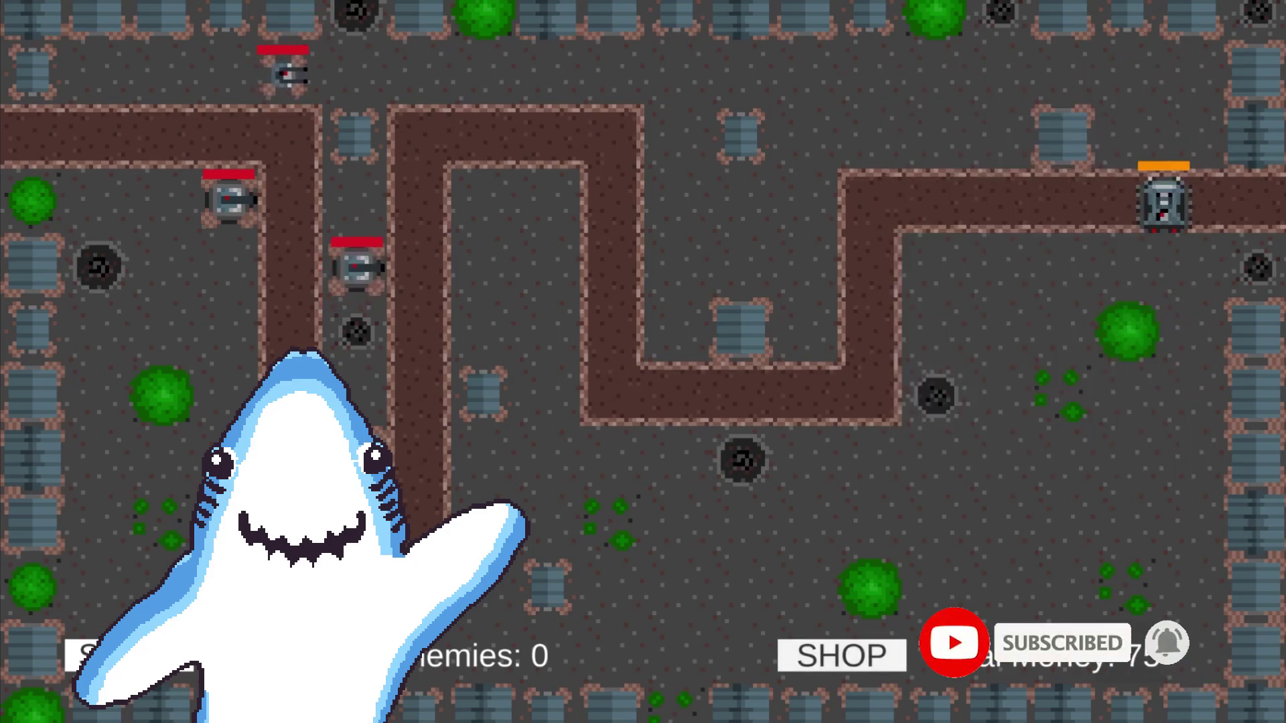
click(130, 656)
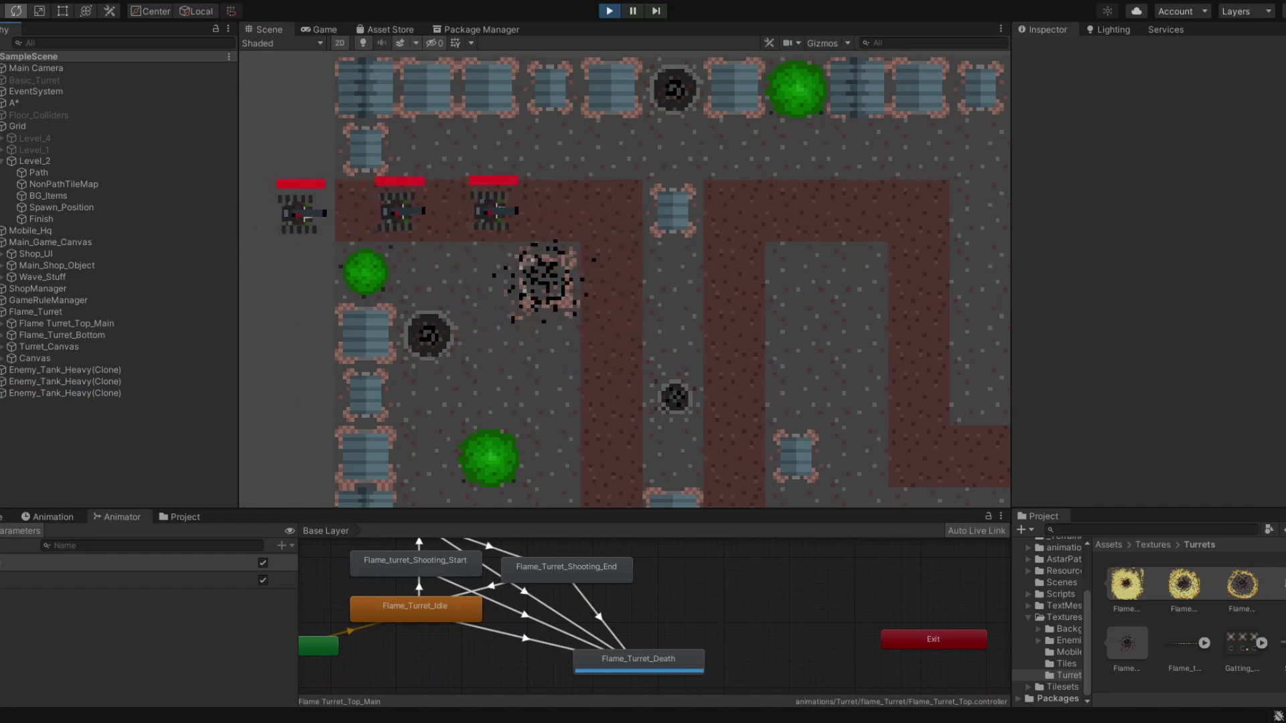
scroll(625, 281, down, 1)
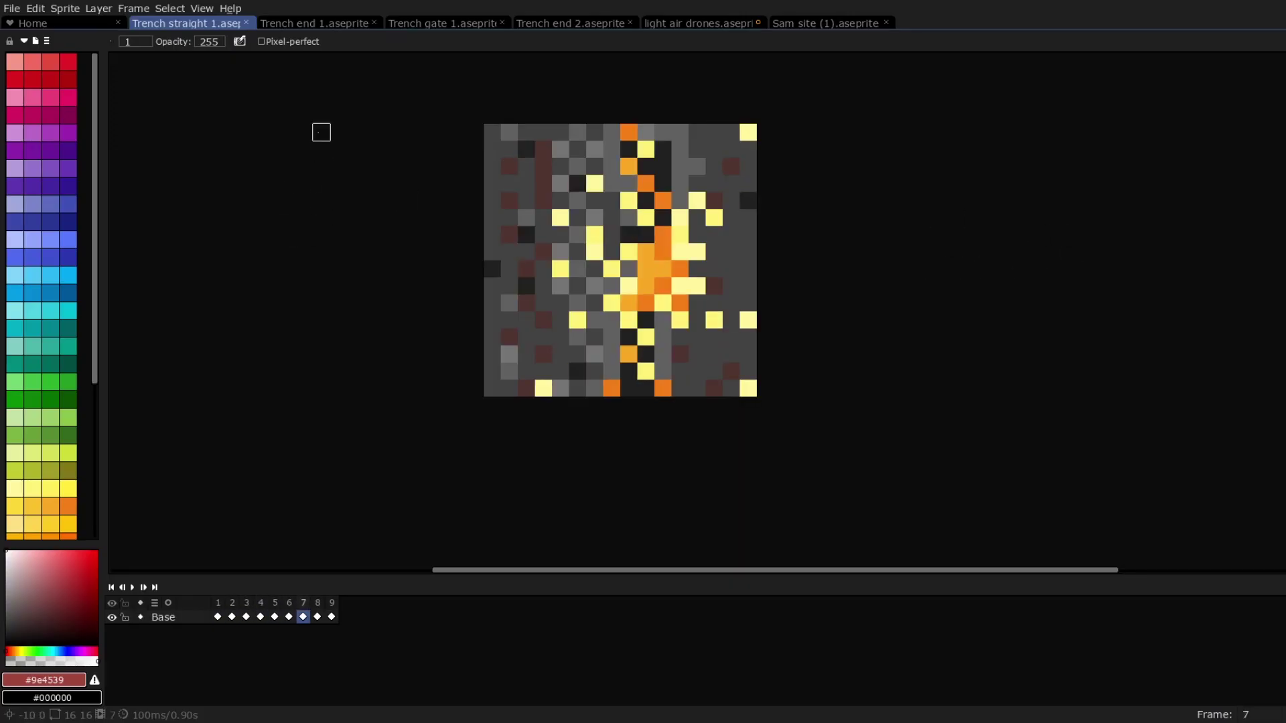
Examine the animation frames of Trench end 1.aseprite and open Trench gate 1.aseprite.
click(312, 24)
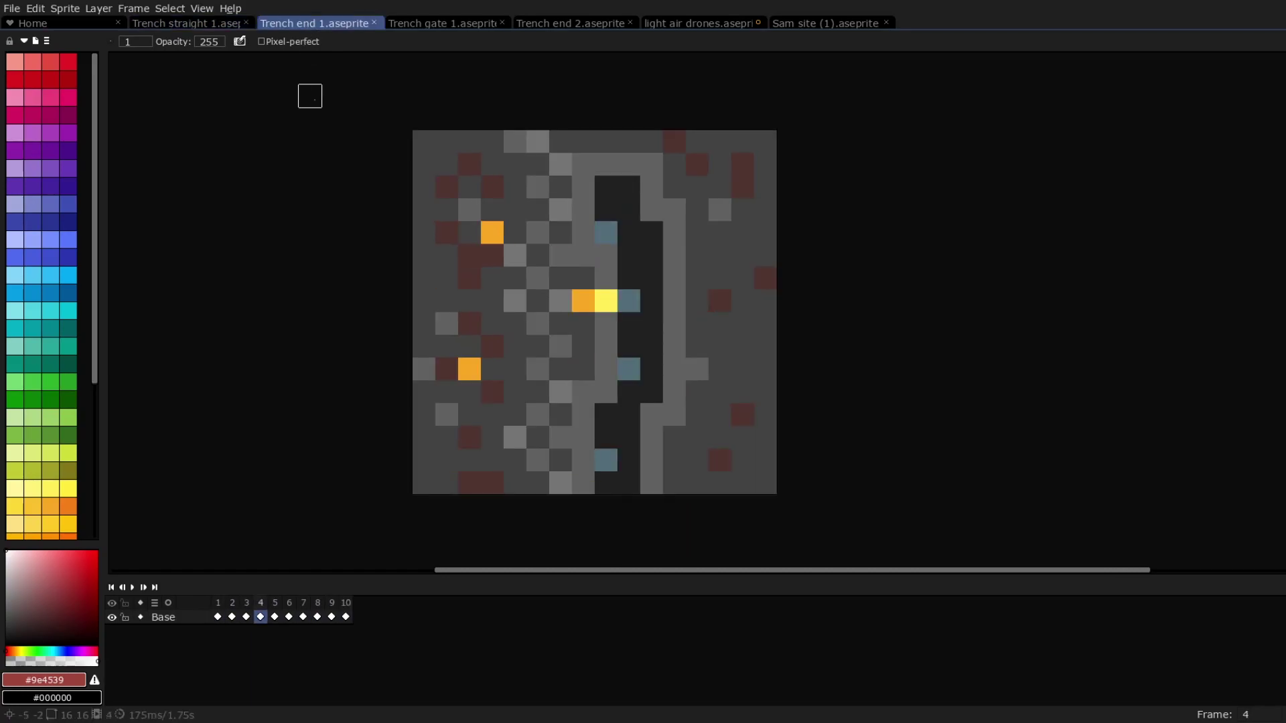
scroll(284, 138, down, 1)
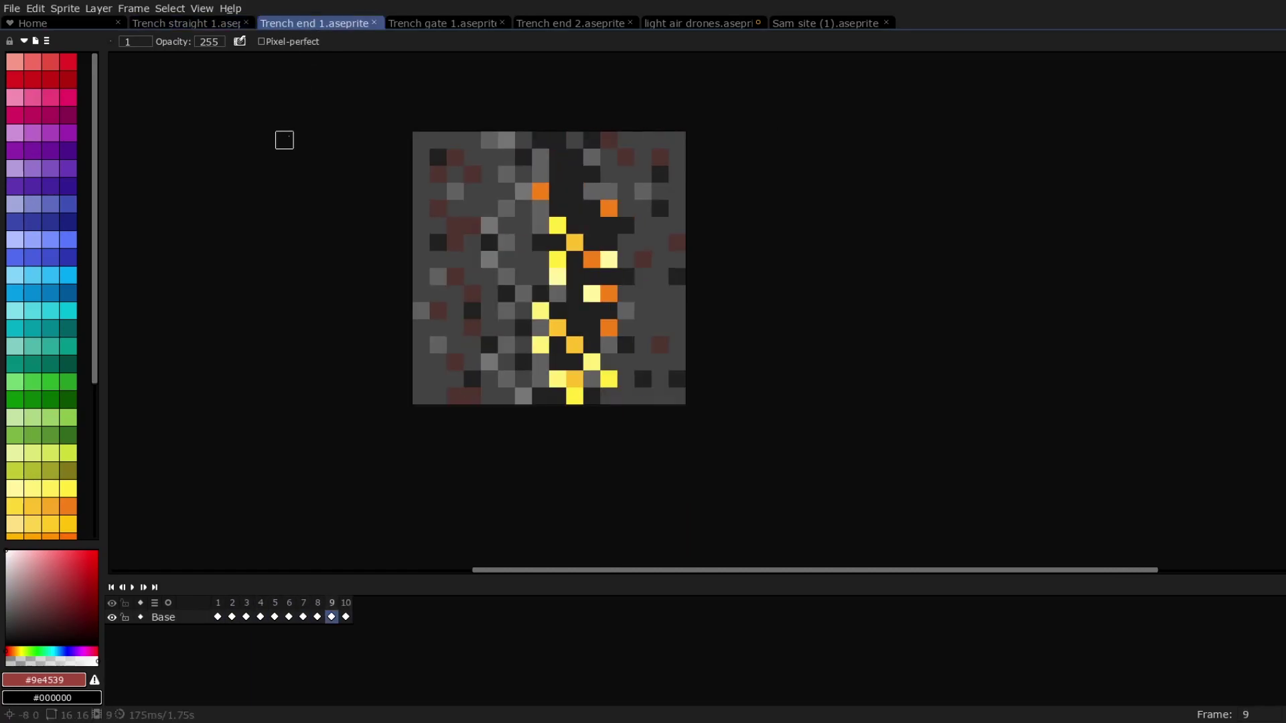
click(399, 26)
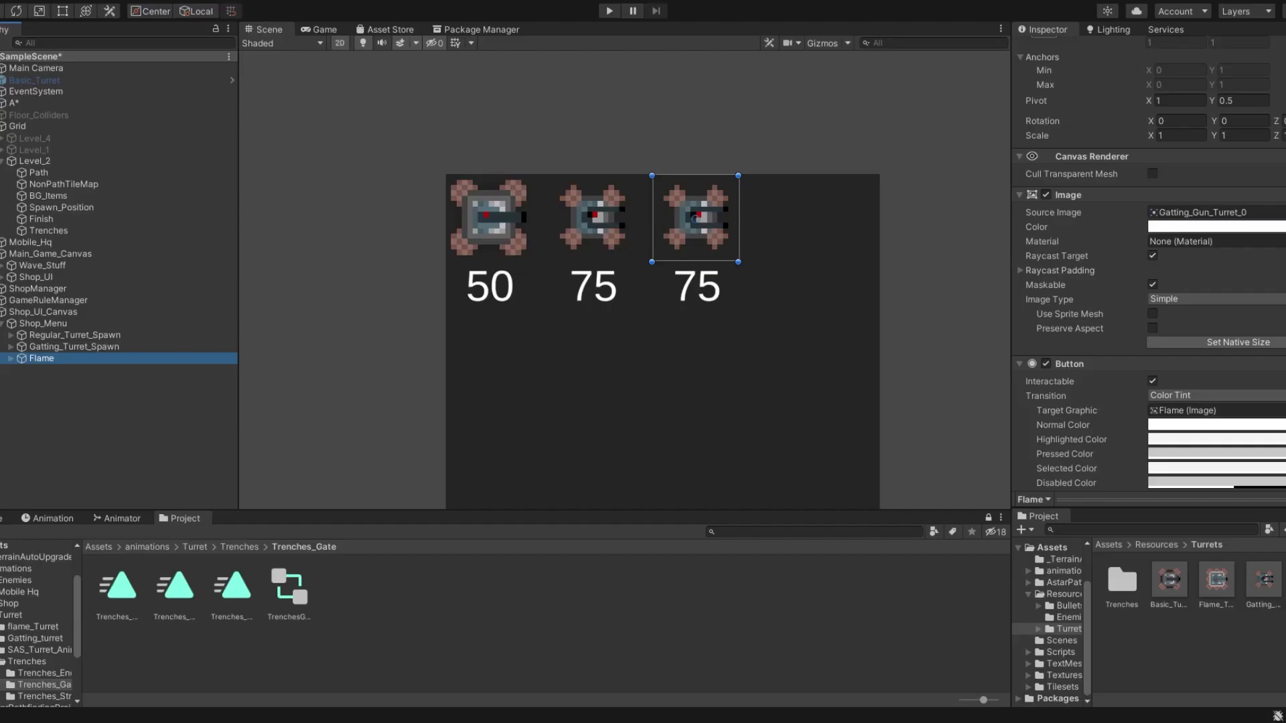
Rename the Flame object under Shop_Menu to Flame_Turret_Spawn.
key(F2)
text(GF)
key(BackSpace)
key(BackSpace)
text(pawn)
key(Return)
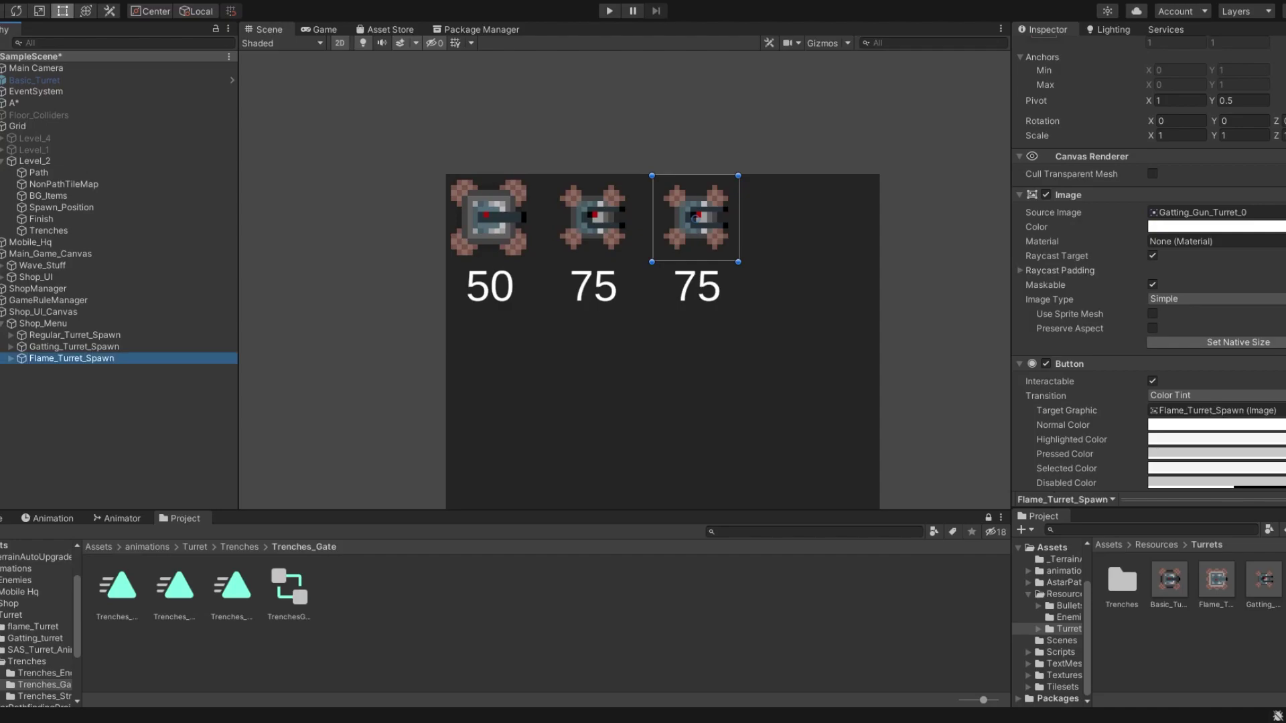
middle_drag(662, 341, 566, 335)
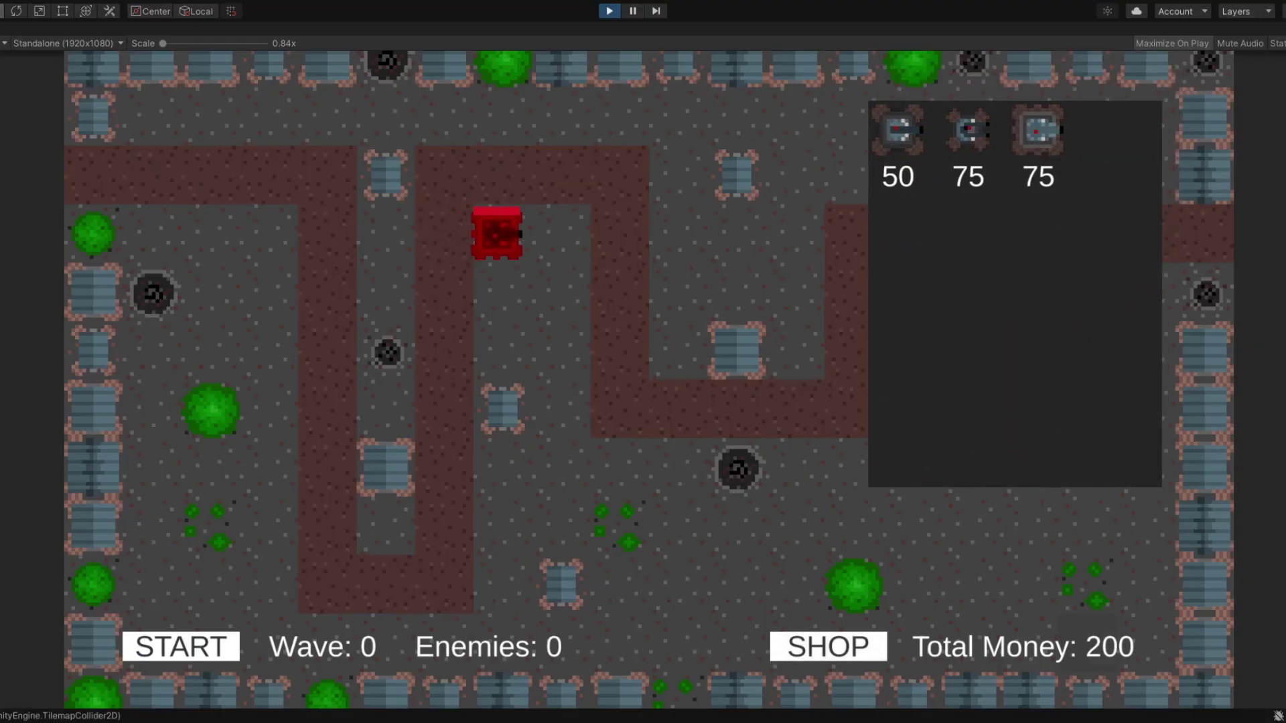
Place two flame turrets and a basic turret beside the path's first two vertical sections and start the wave.
click(498, 232)
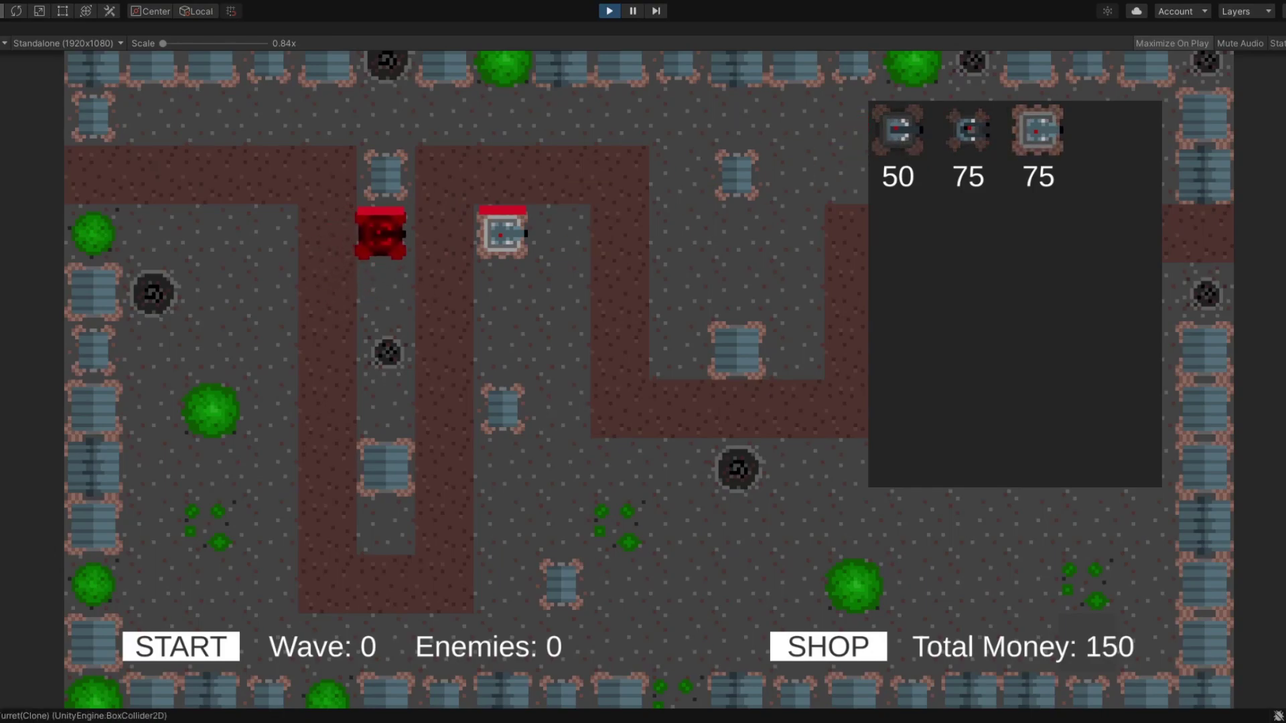
click(1036, 130)
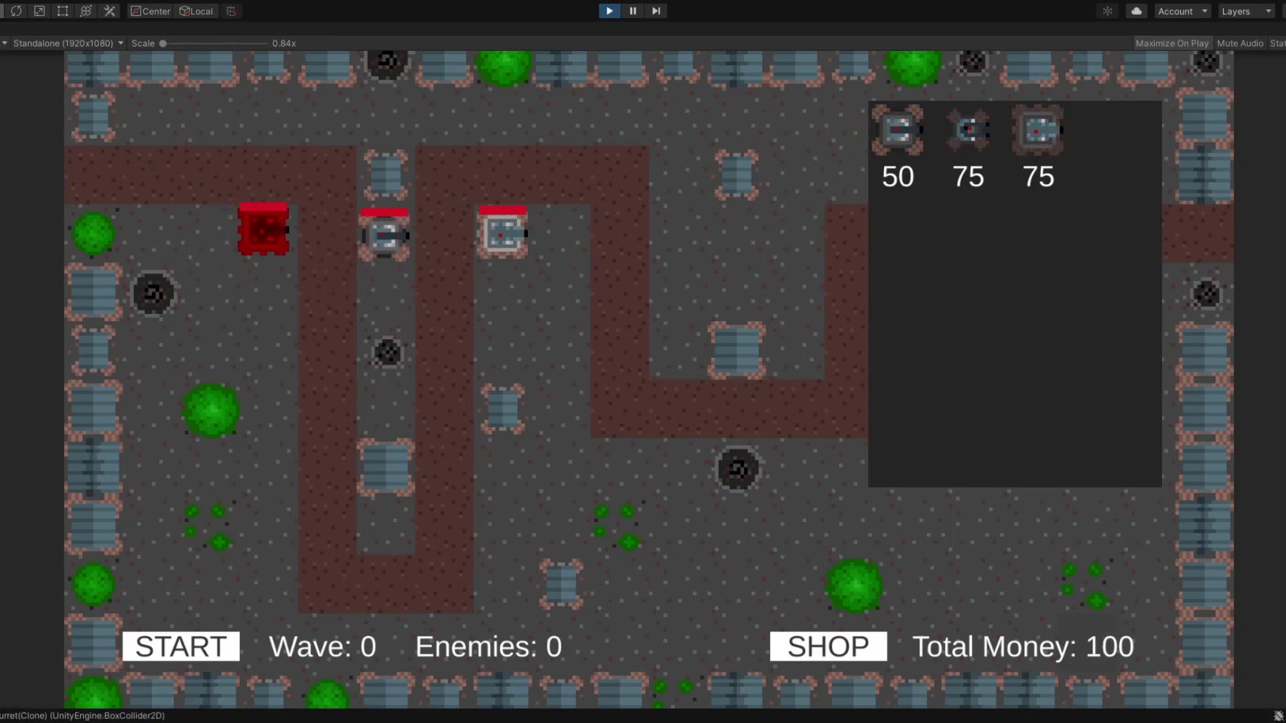
click(266, 233)
click(180, 647)
click(828, 646)
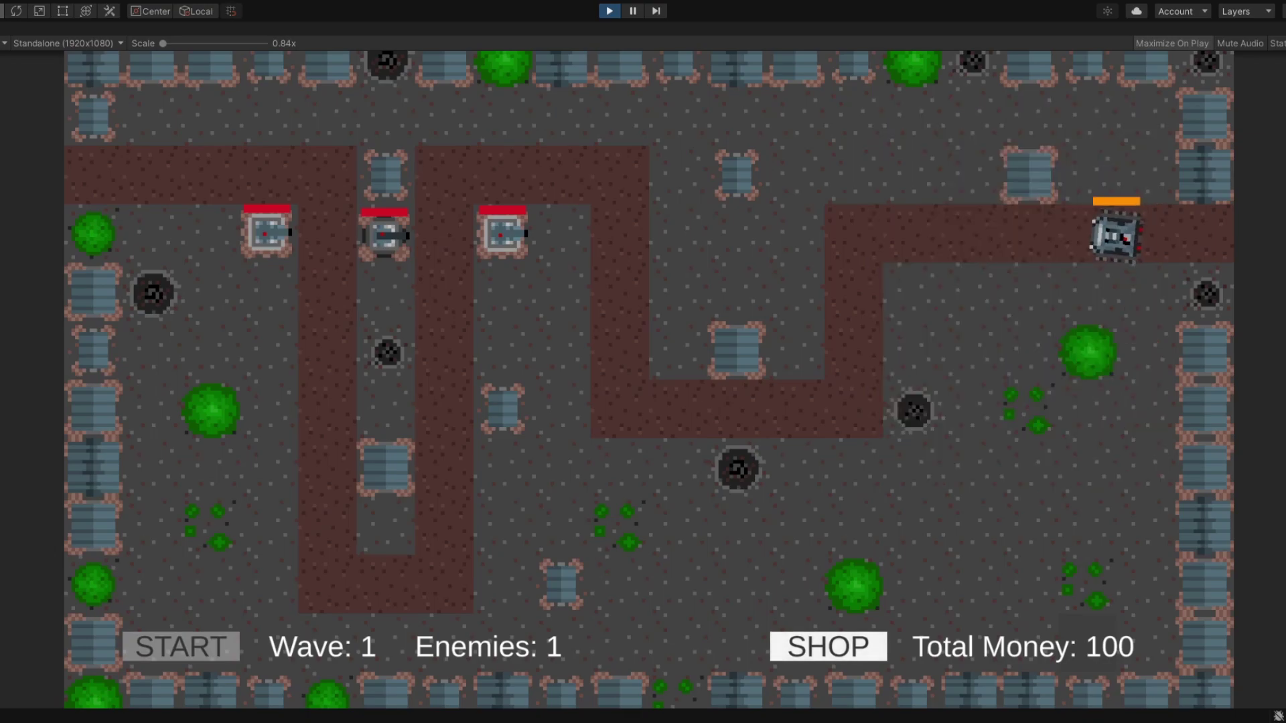
click(828, 647)
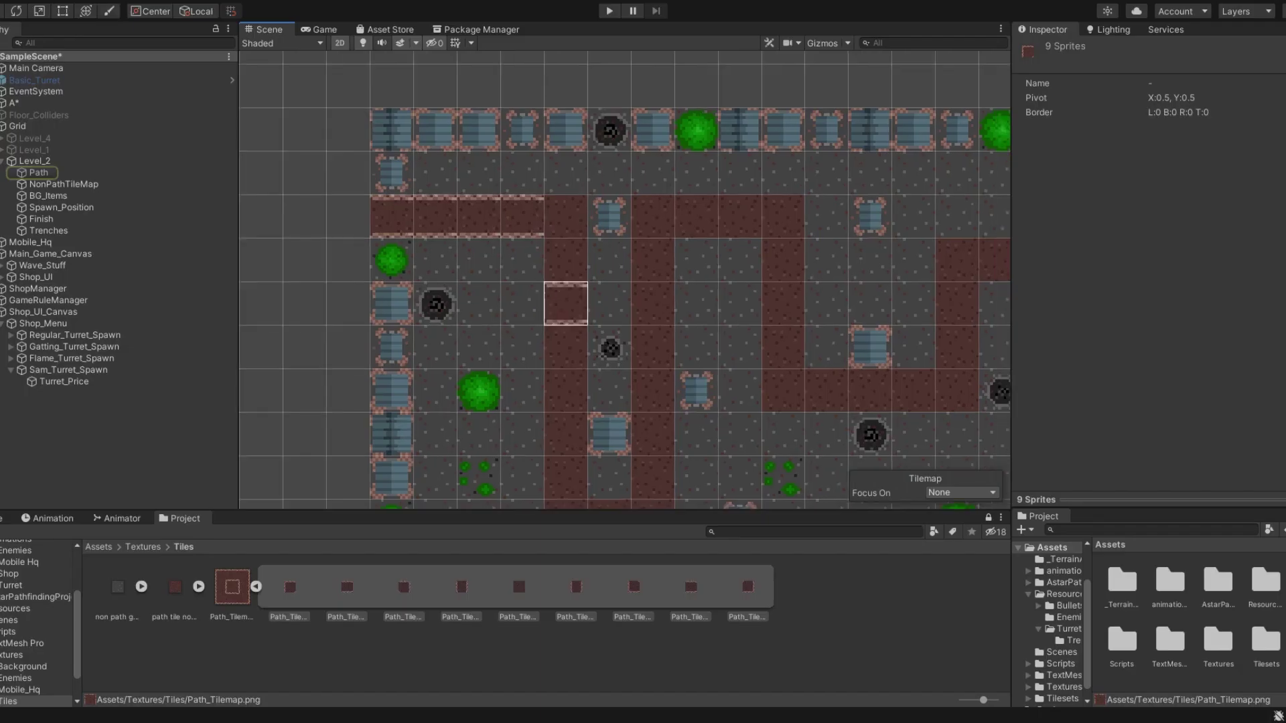
Paint bordered path tiles down the first vertical section, along its base, up the second section and over the top bend.
mouse_move(565, 301)
mouse_down()
mouse_move(453, 204)
mouse_move(451, 436)
mouse_move(425, 337)
mouse_up()
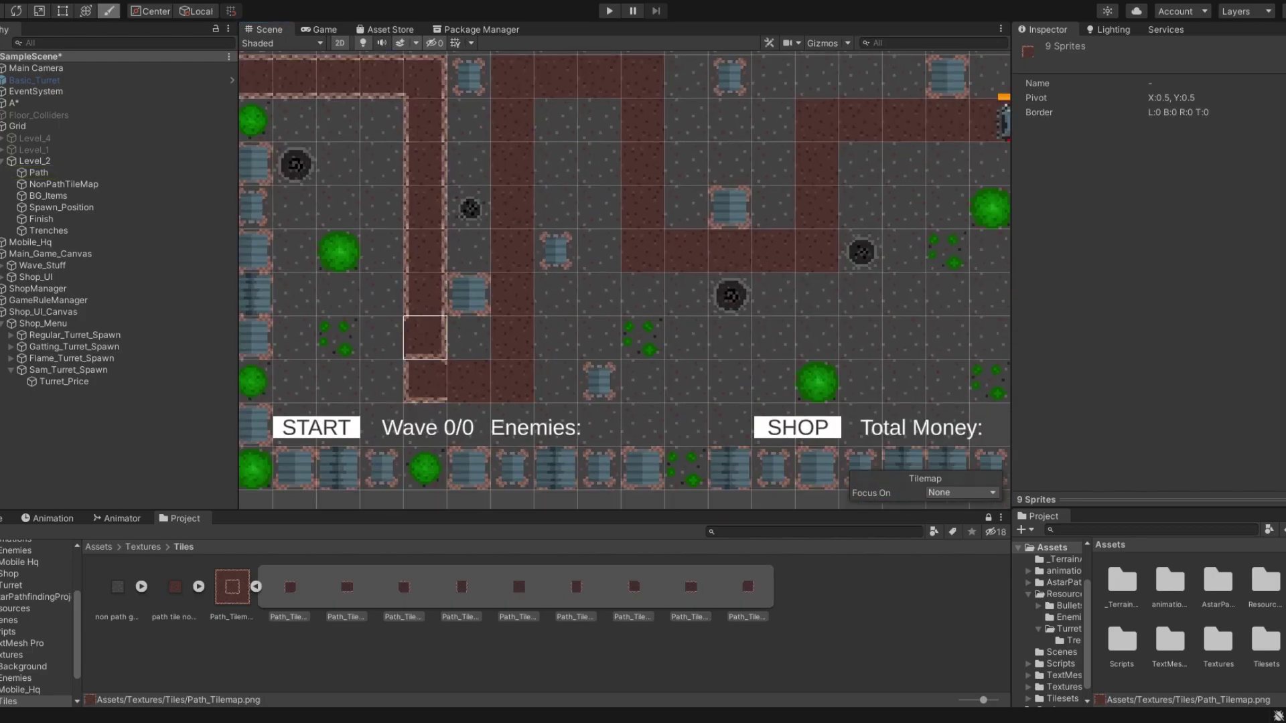
drag(468, 381, 512, 380)
middle_drag(512, 337, 479, 452)
mouse_move(479, 452)
mouse_down()
mouse_move(478, 190)
mouse_move(610, 189)
mouse_up()
middle_drag(609, 189, 462, 110)
drag(375, 111, 421, 111)
drag(463, 155, 463, 198)
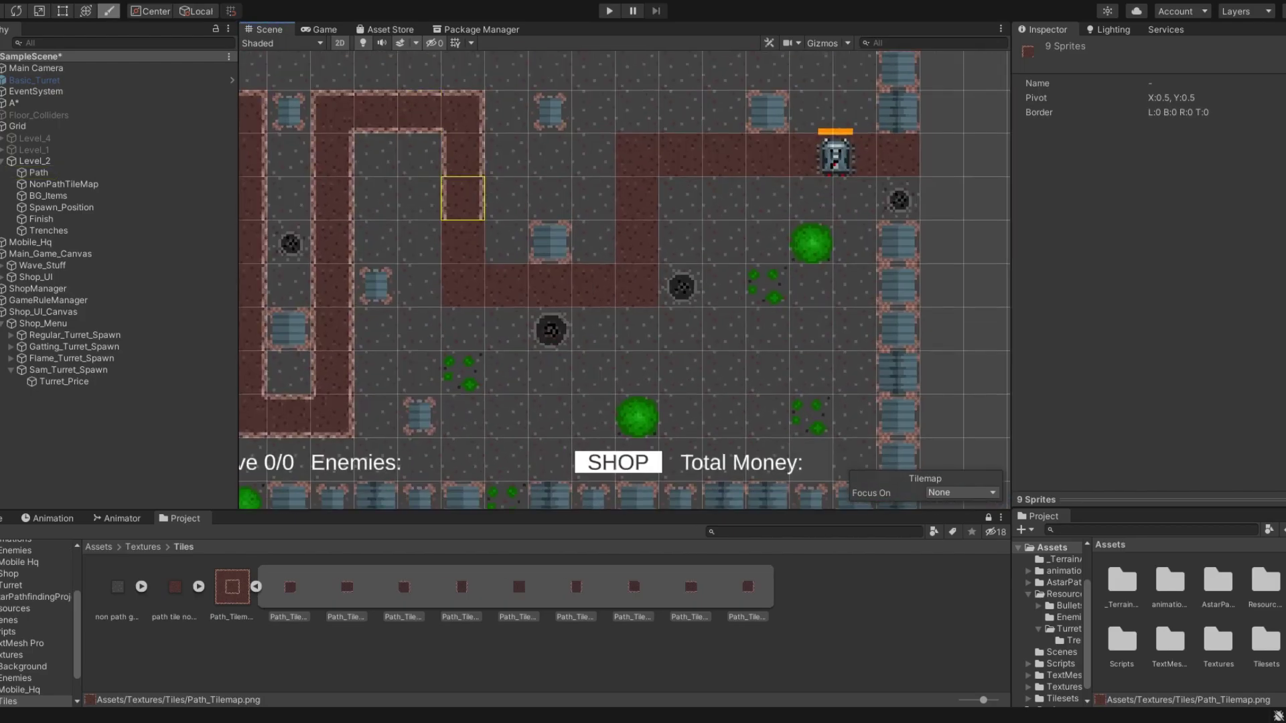
Paint bordered path tiles over the rest of the route through the lower bend to the map's right edge and save the scene.
click(637, 286)
middle_drag(724, 243, 661, 265)
drag(574, 264, 574, 221)
click(574, 177)
drag(617, 177, 835, 177)
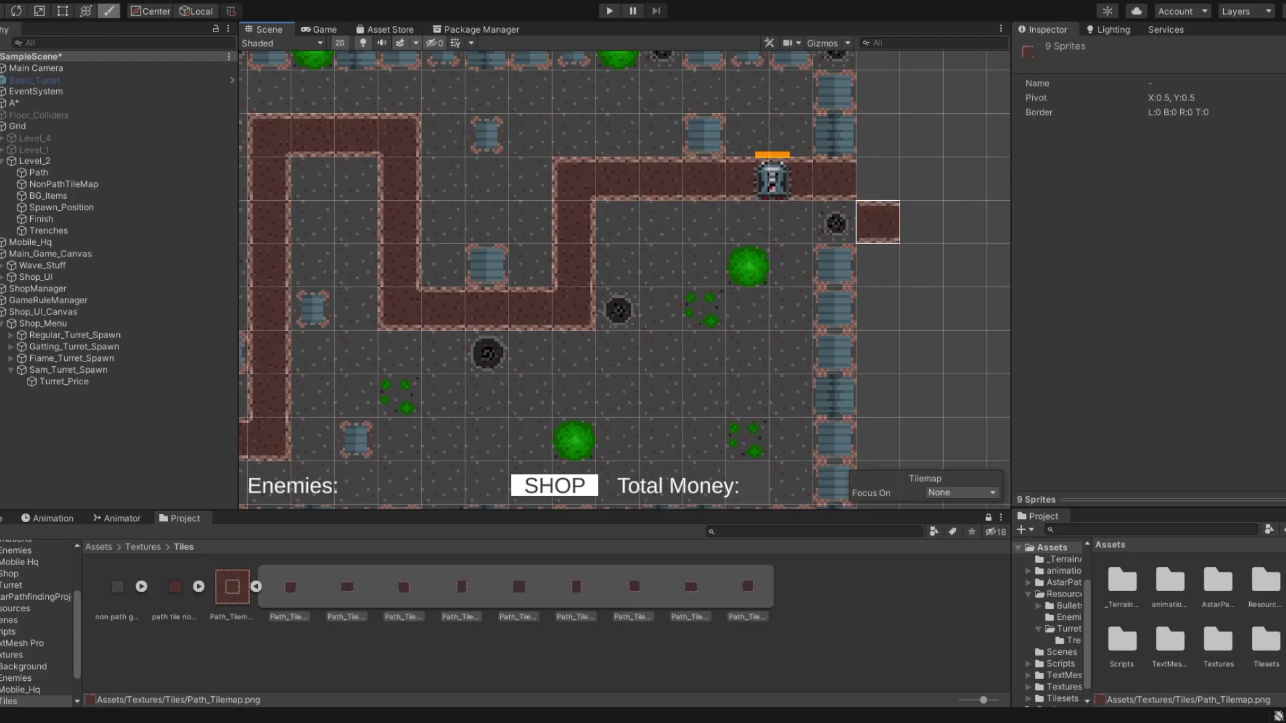
scroll(878, 222, down, 7)
middle_drag(653, 285, 720, 265)
key(ctrl+s)
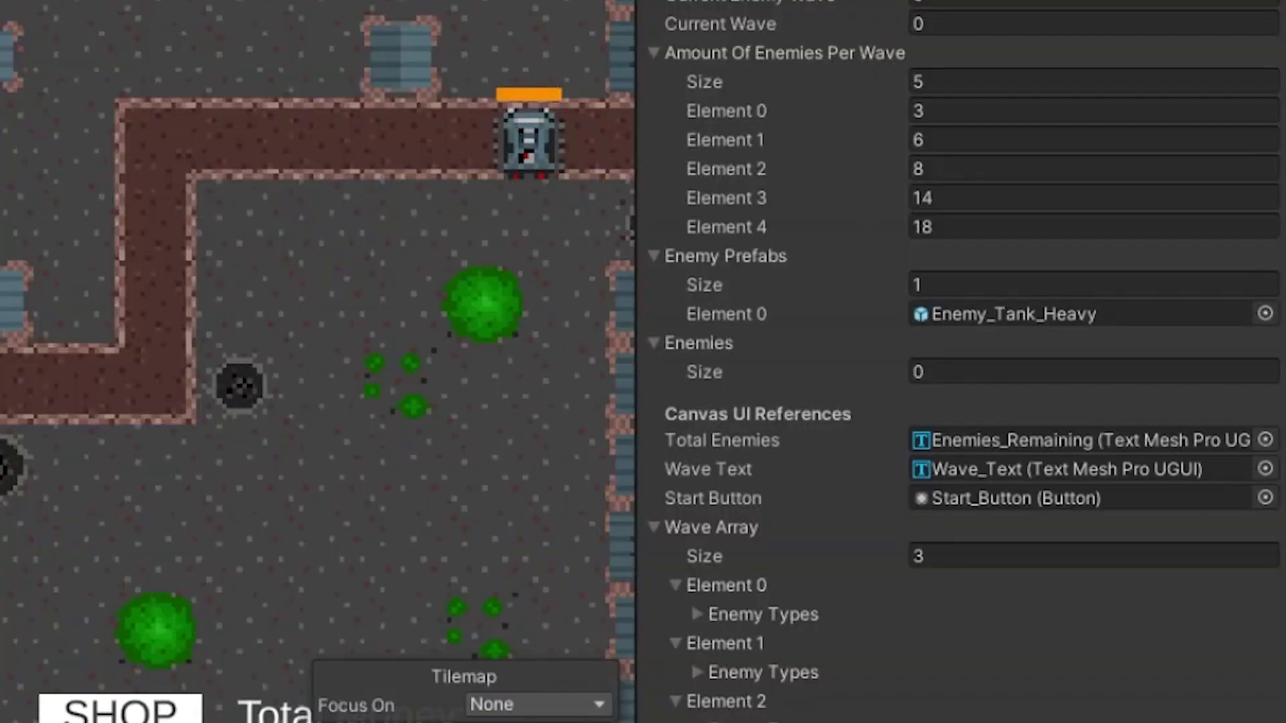
Examine the Game Rule Manager's enemy wave settings and open the Enemy Prefabs size for editing.
middle_drag(317, 362, 233, 377)
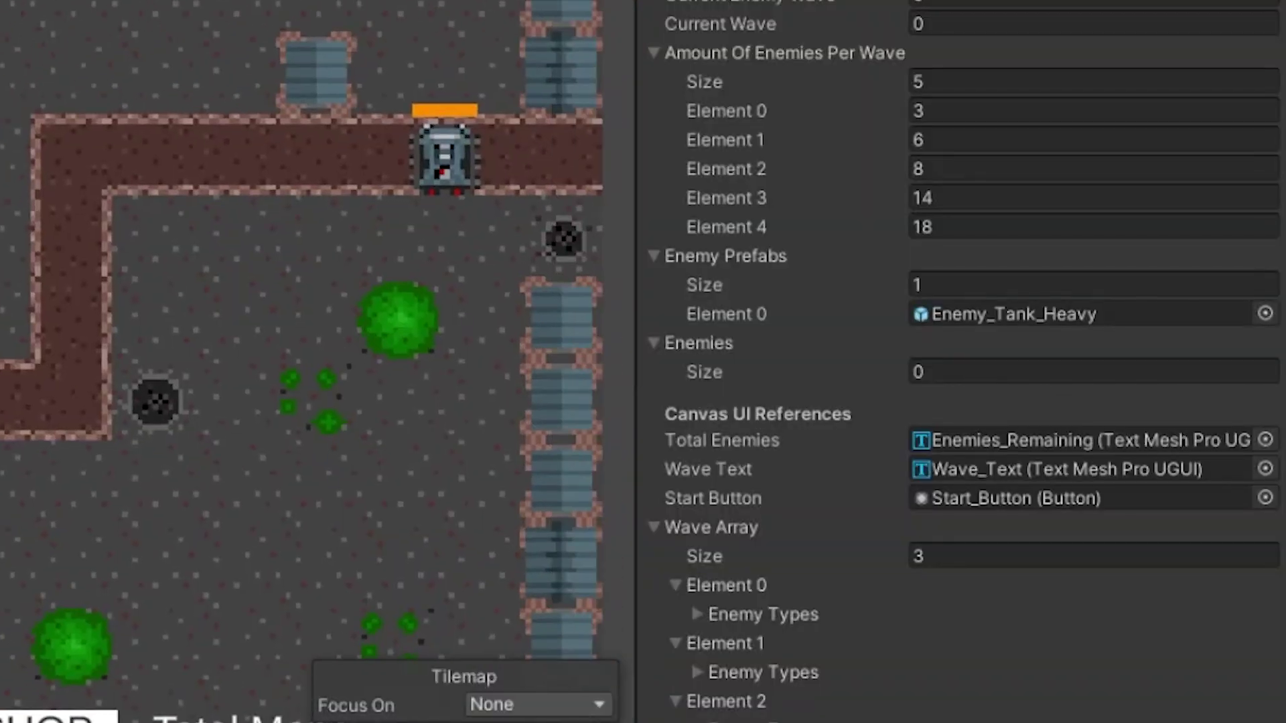
scroll(960, 362, up, 2)
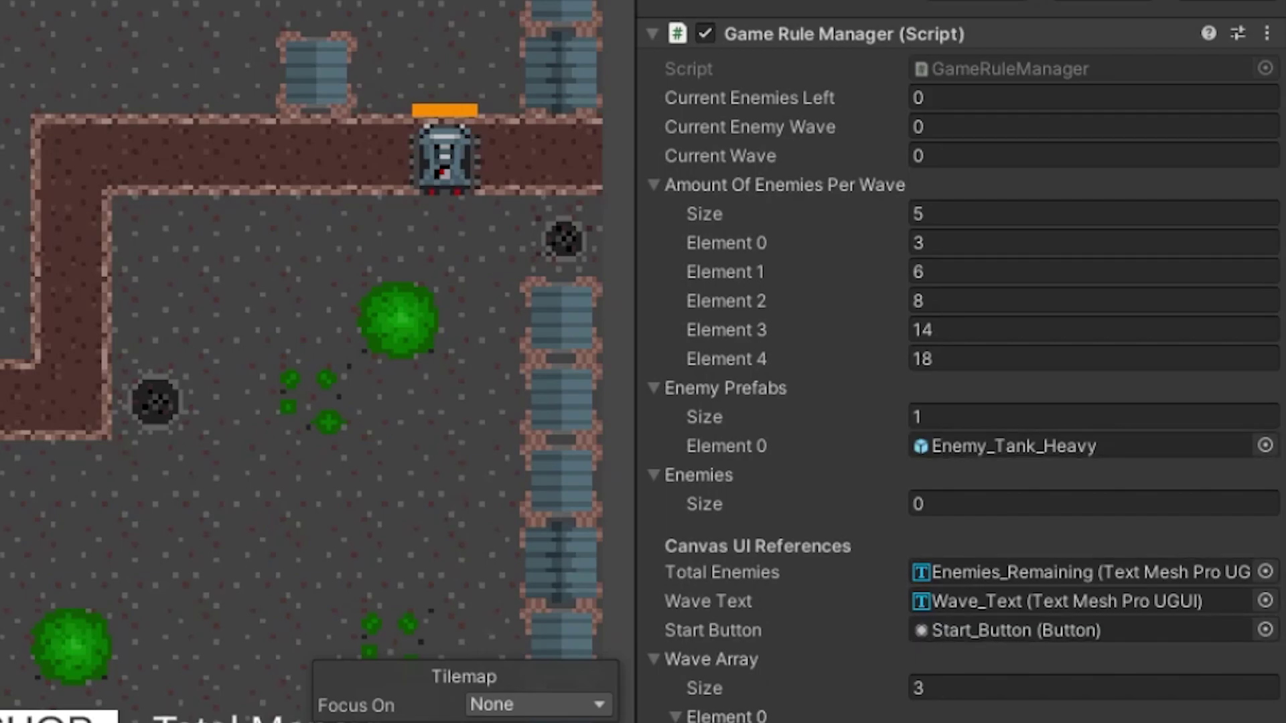
click(1093, 416)
key(Return)
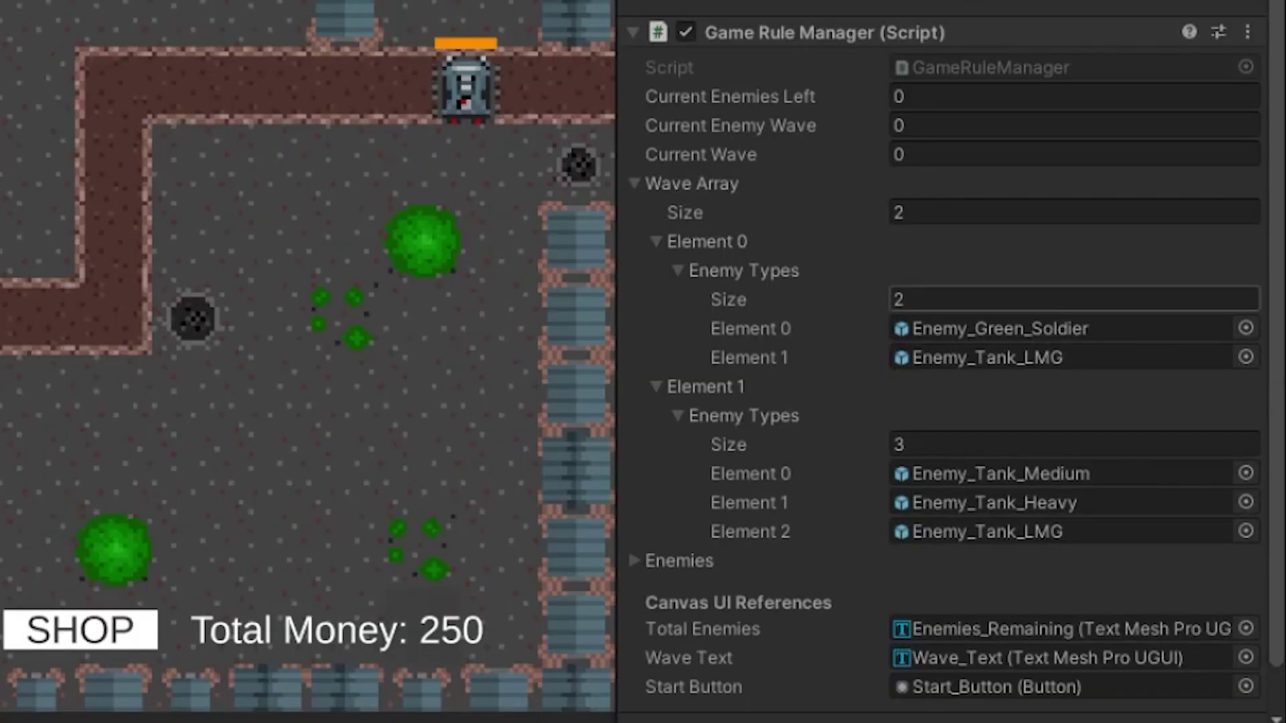
Examine how the wave's enemies spawn at the path entrance in the Scene view and return to the Game view.
key(ctrl+1)
scroll(308, 362, up, 5)
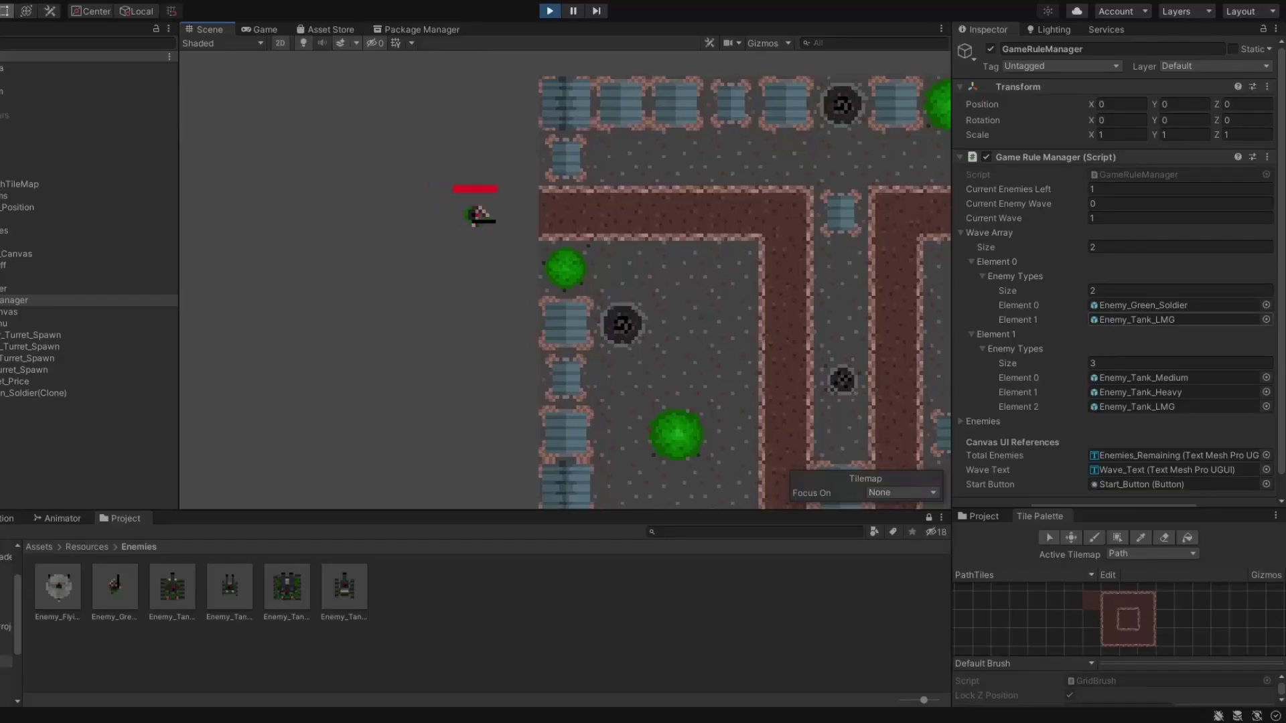
middle_drag(565, 281, 476, 245)
key(ctrl+2)
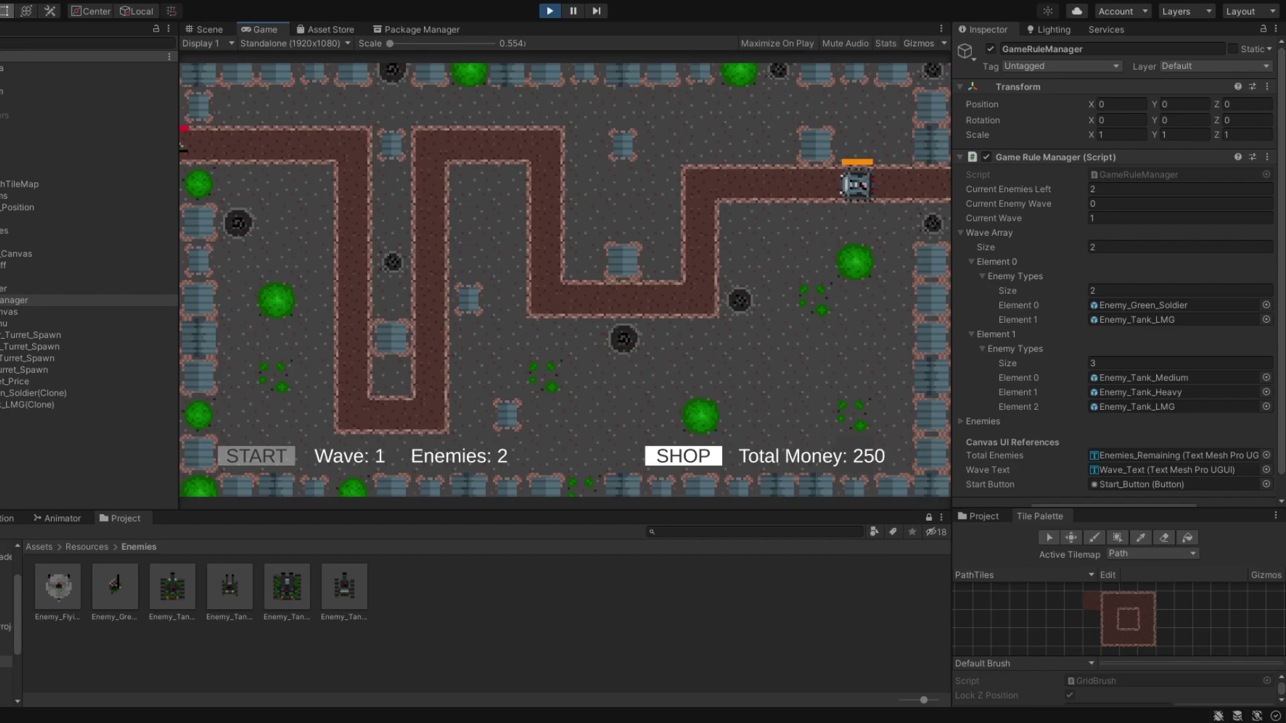
Place a flame turret inside the path's first bend, close the shop and return to the Scene view.
click(683, 456)
click(821, 115)
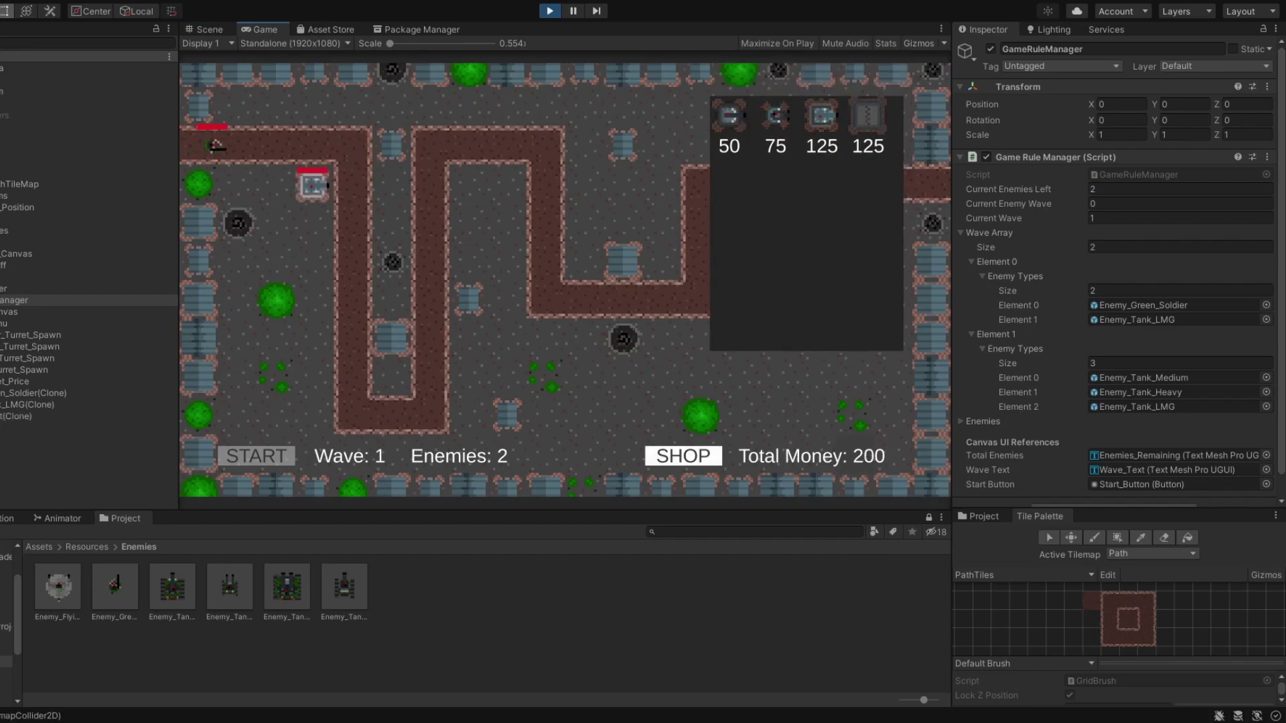
click(308, 195)
click(683, 456)
key(ctrl+1)
middle_drag(564, 281, 506, 309)
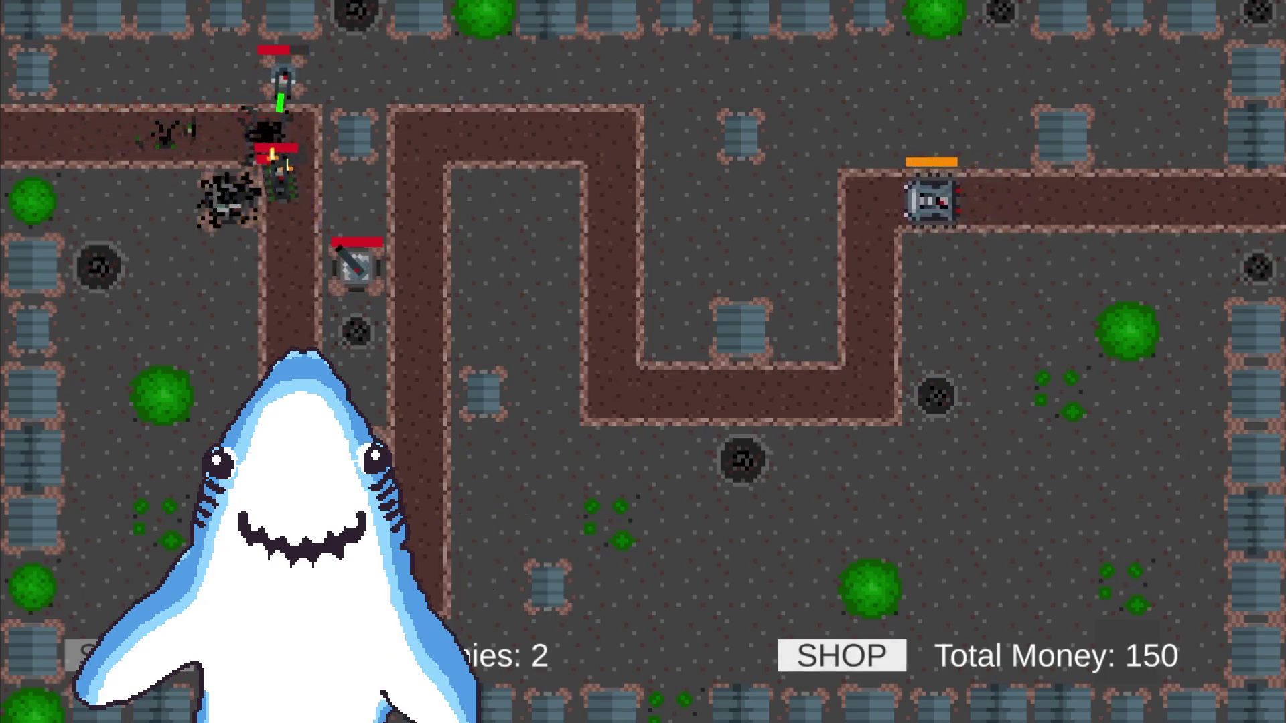
Place another basic turret to the right of the path's second vertical section during the wave.
click(842, 655)
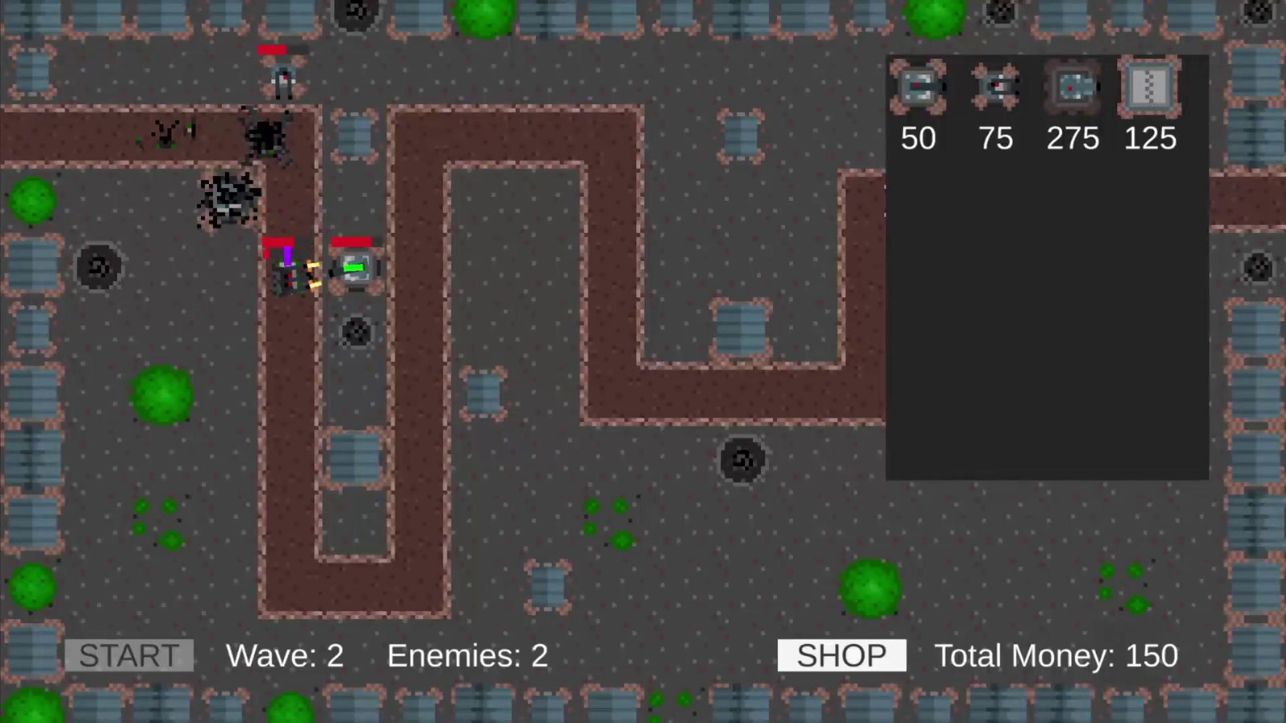
click(917, 87)
click(485, 201)
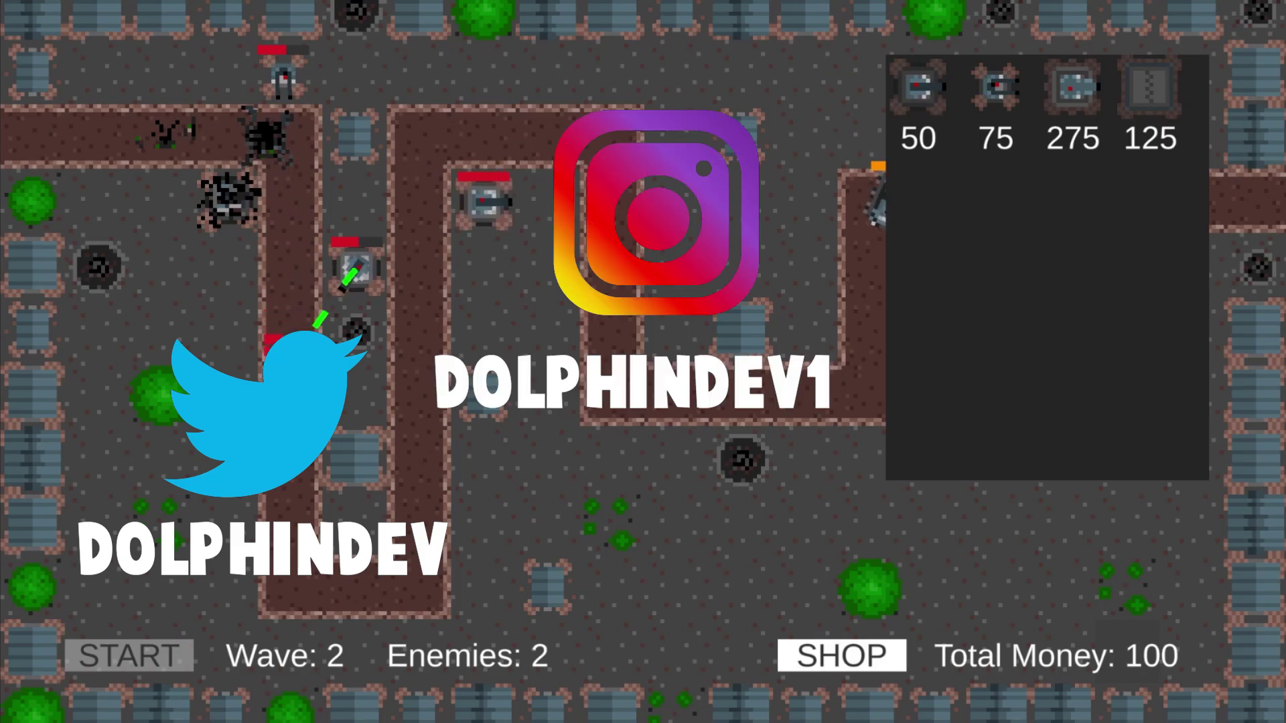